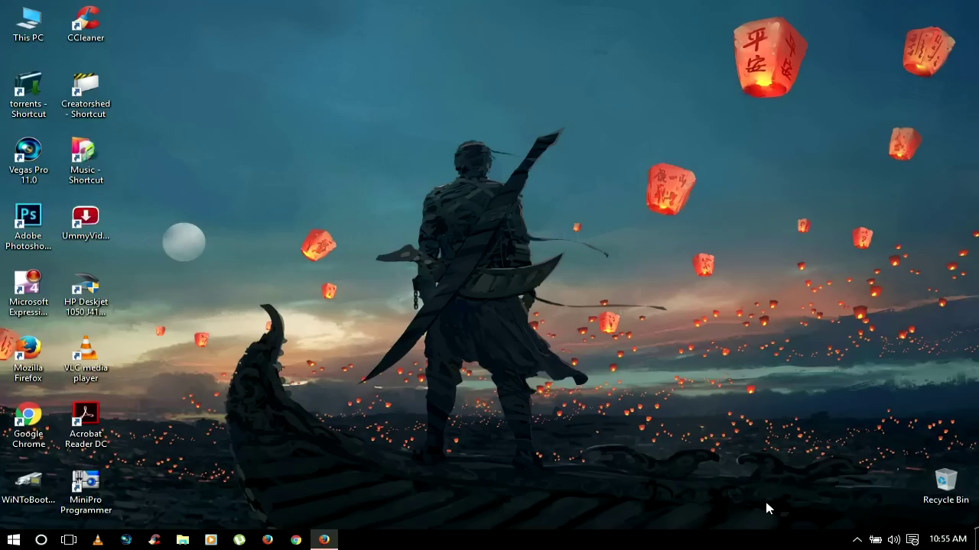
Step: Check the Wi-Fi status in the hidden-icons tray, then switch to Firefox
click(857, 540)
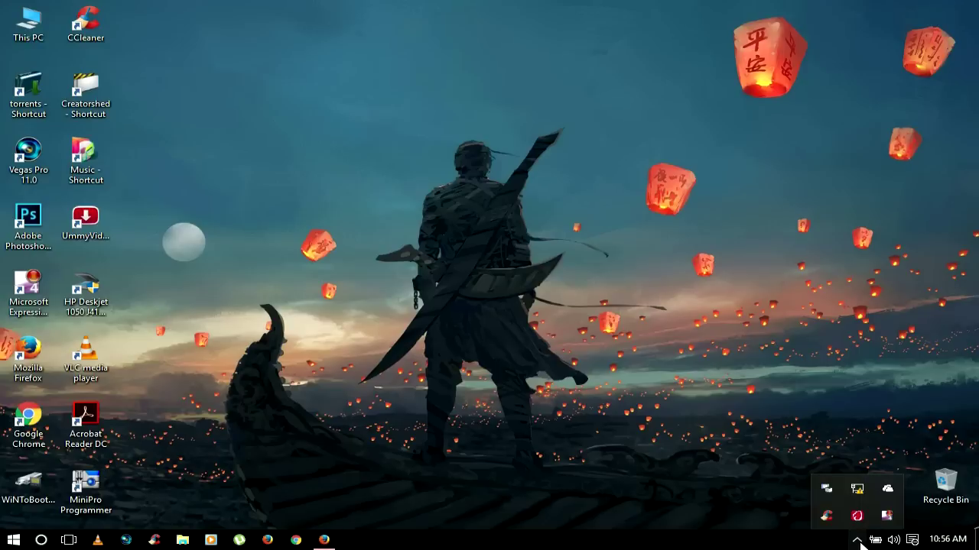
mouse_move(860, 491)
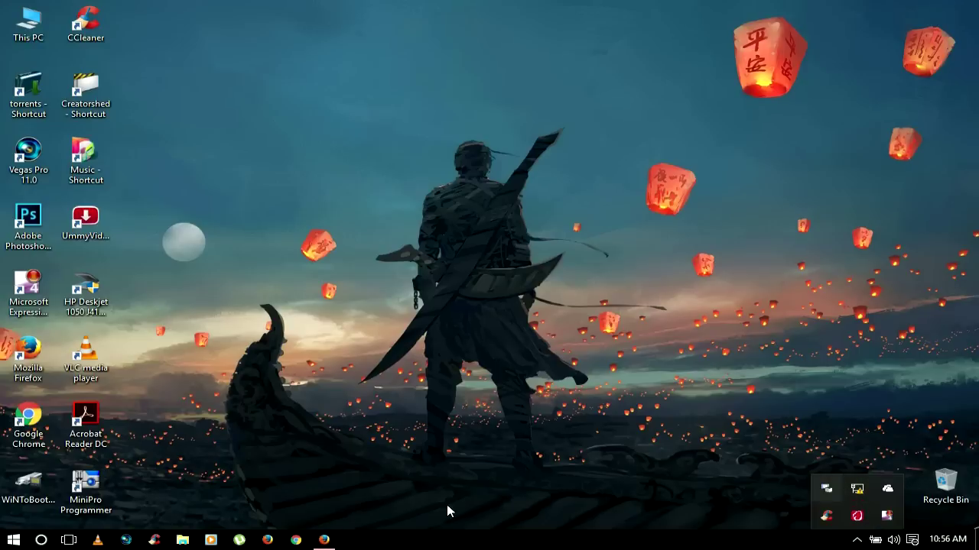
click(323, 539)
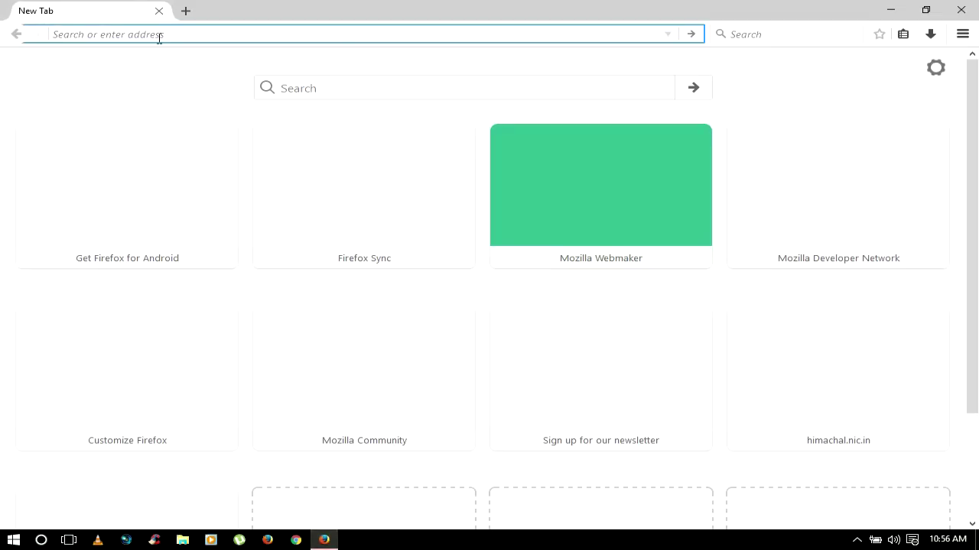
Step: Load 192.168.0.1, submit the admin login, and open the Network page showing Dynamic IP WAN settings
text(192.168.0.1)
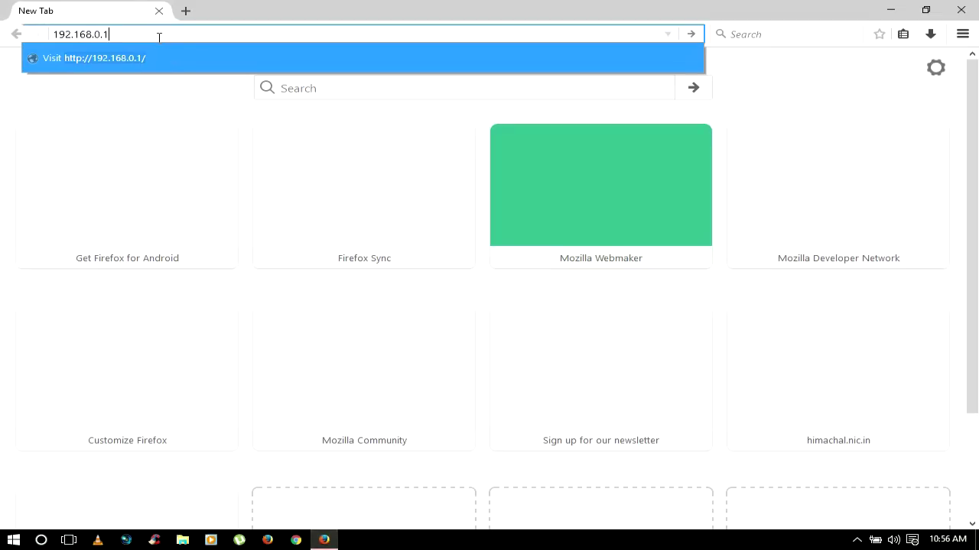
key(Return)
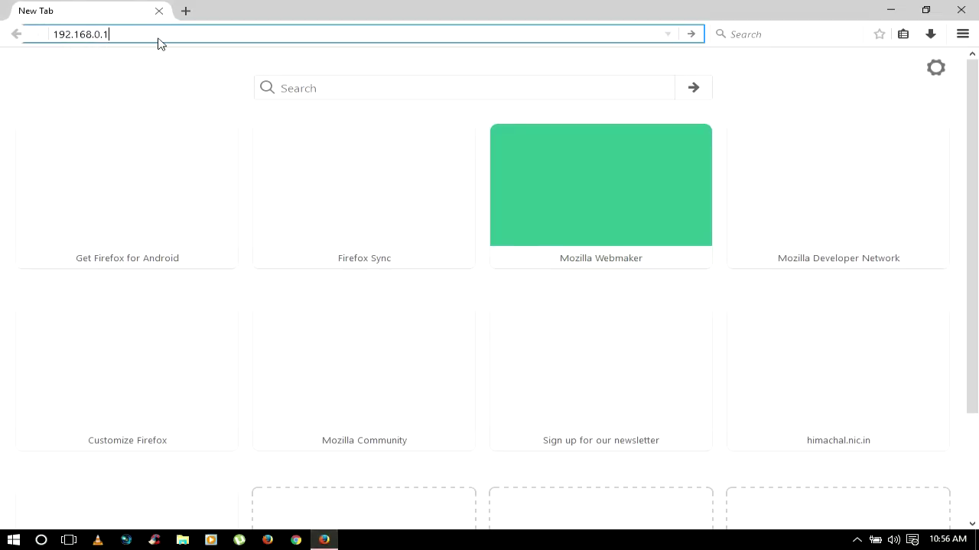
click(453, 265)
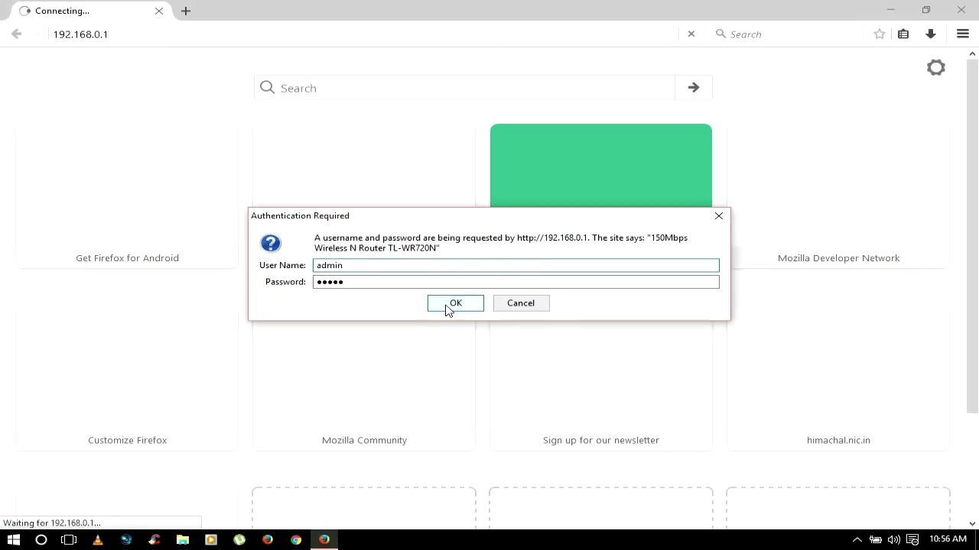
click(455, 304)
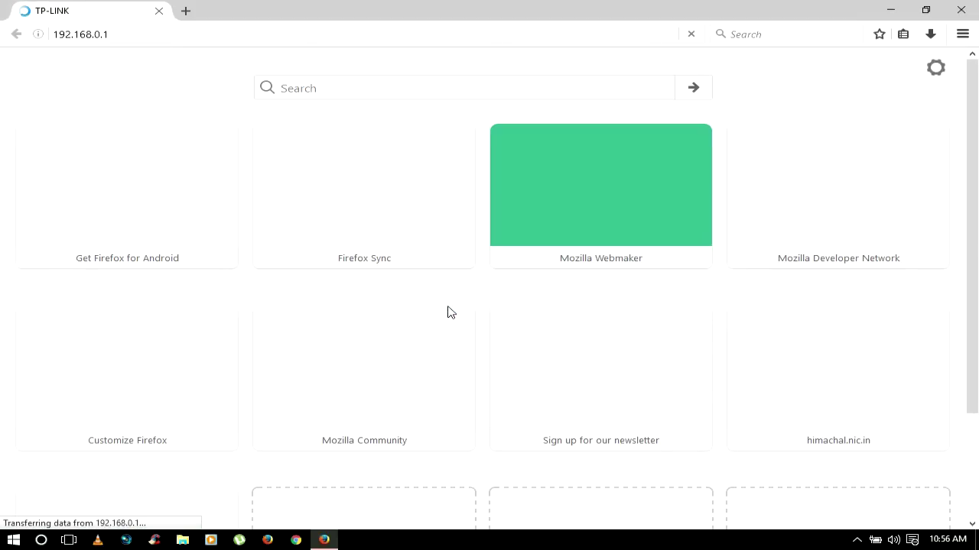
scroll(449, 312, down, 5)
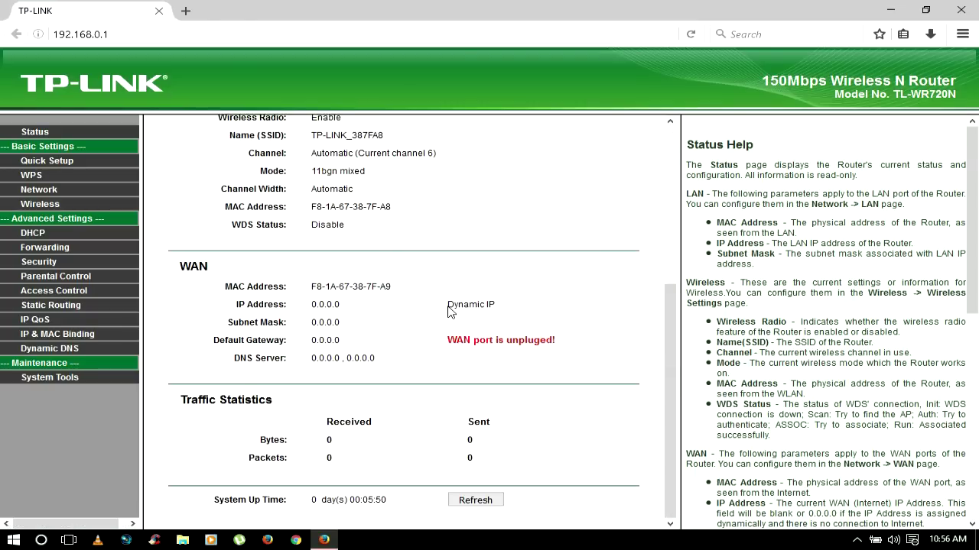
scroll(449, 312, up, 5)
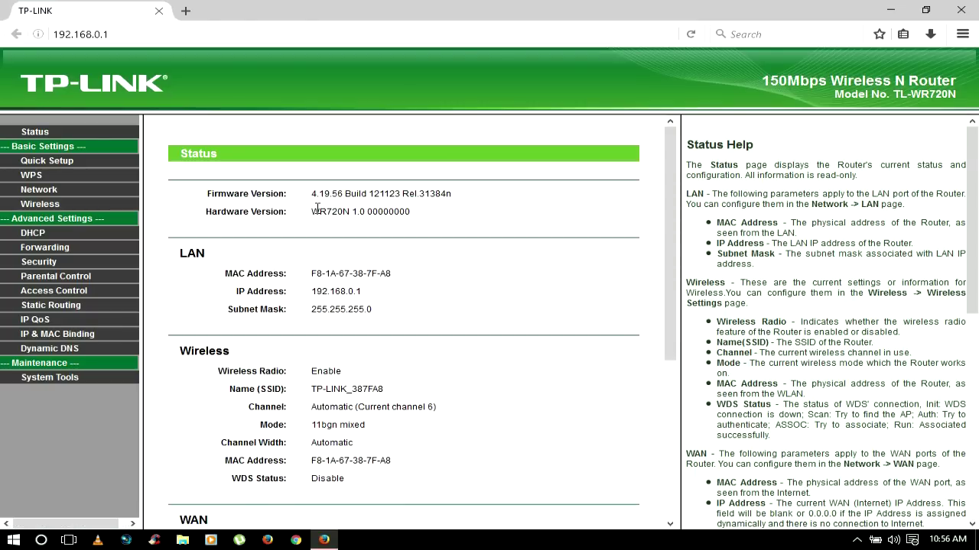
click(39, 190)
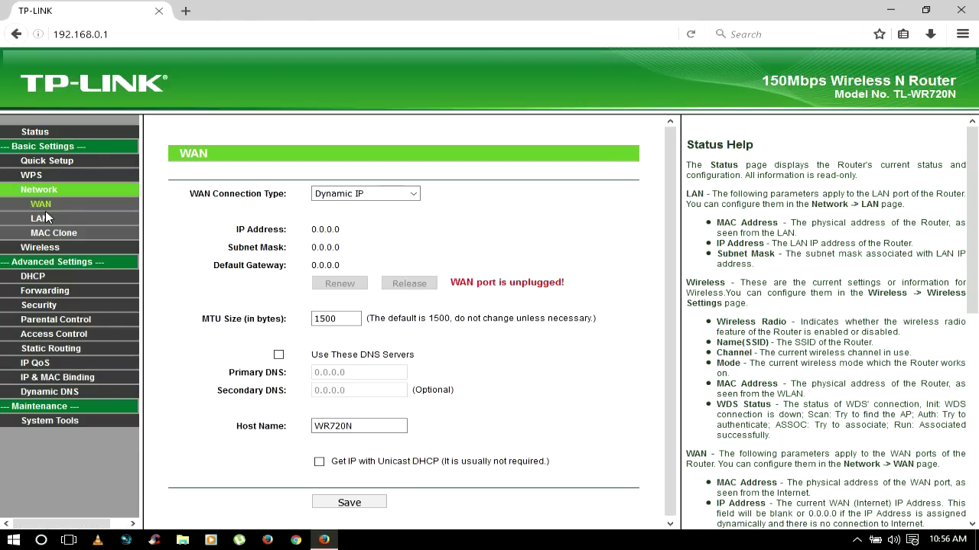
Step: Change the LAN IP address to 192.168.0.2, save, and confirm the router restart
click(39, 219)
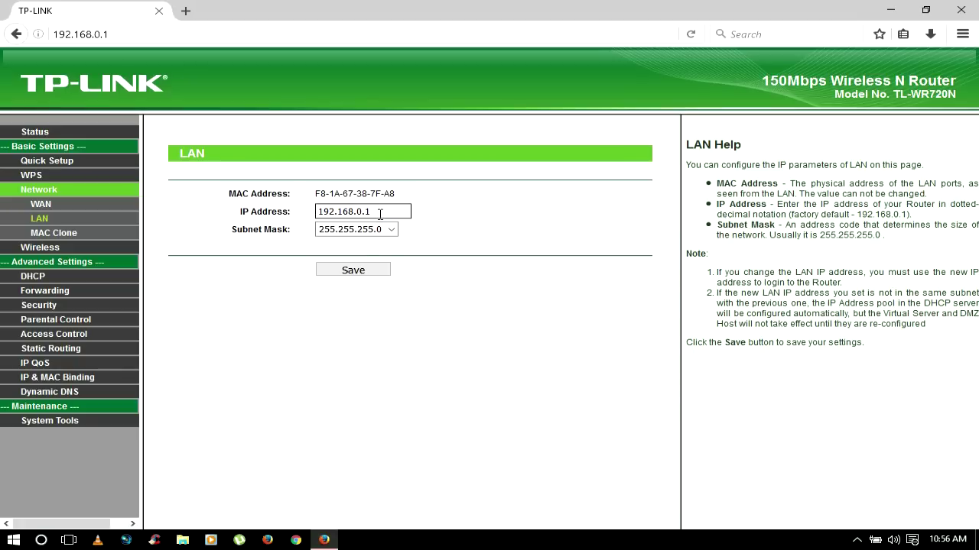
key(BackSpace)
text(2)
click(370, 274)
click(580, 253)
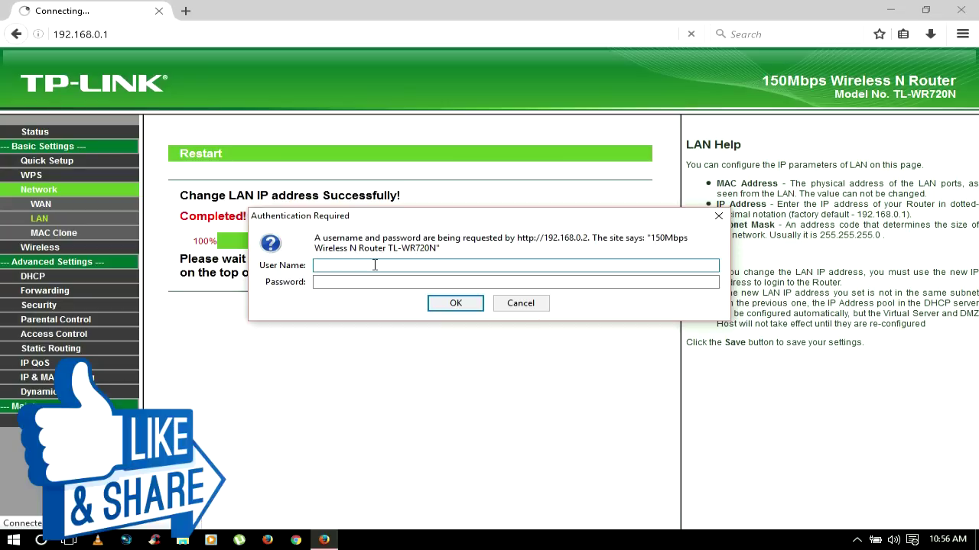
Step: Log back in to the router at 192.168.0.2 with the admin credentials
key(Tab)
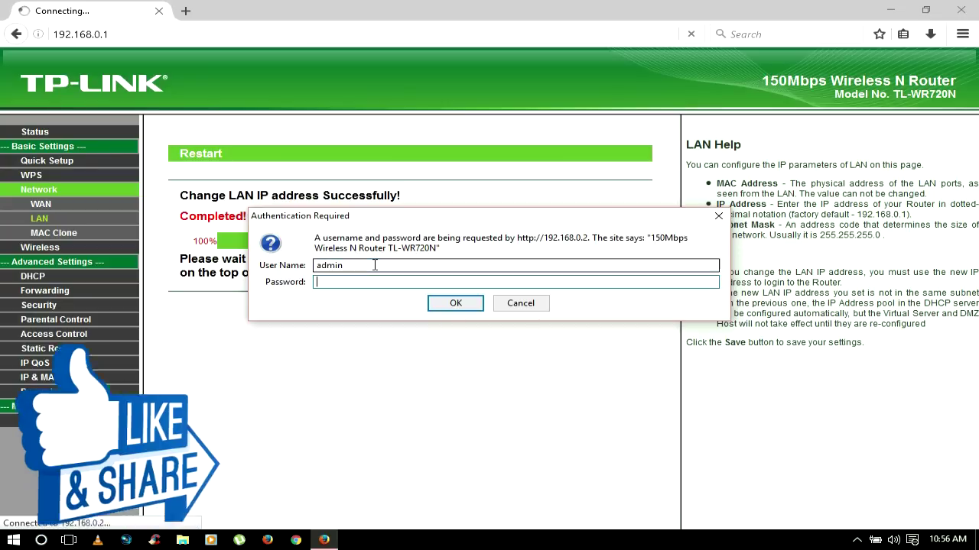
text(admin)
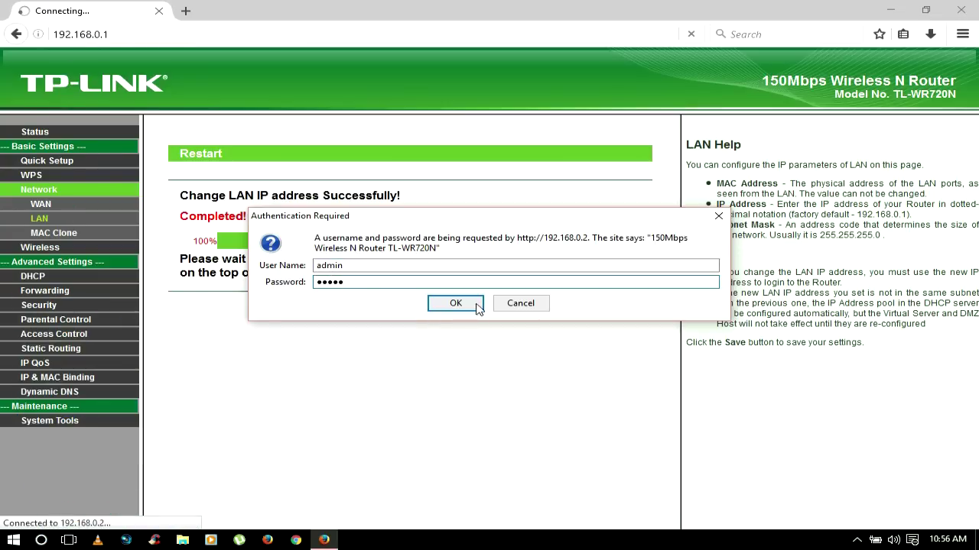
click(466, 304)
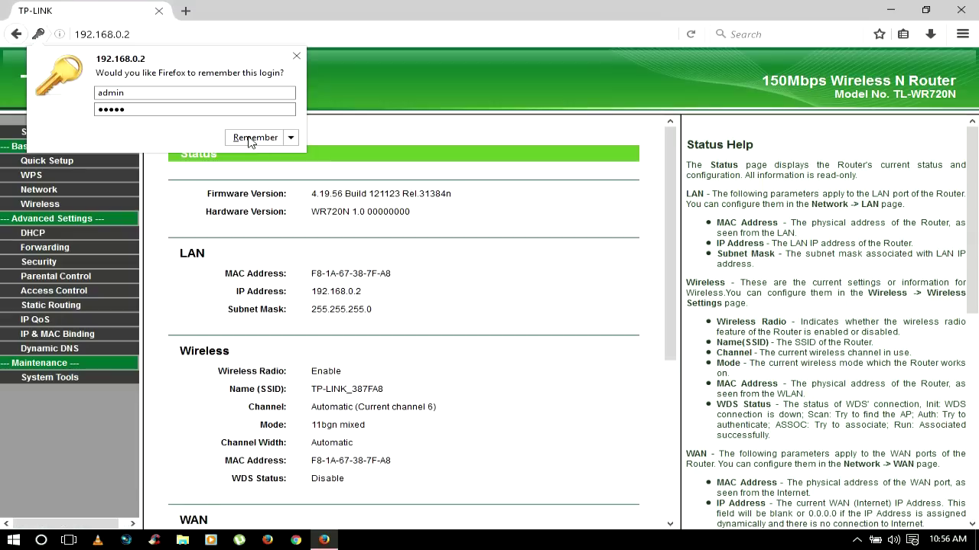
Step: Let Firefox remember the login, enable WDS bridging, and bridge to the scanned hsWifi network
click(252, 139)
click(138, 33)
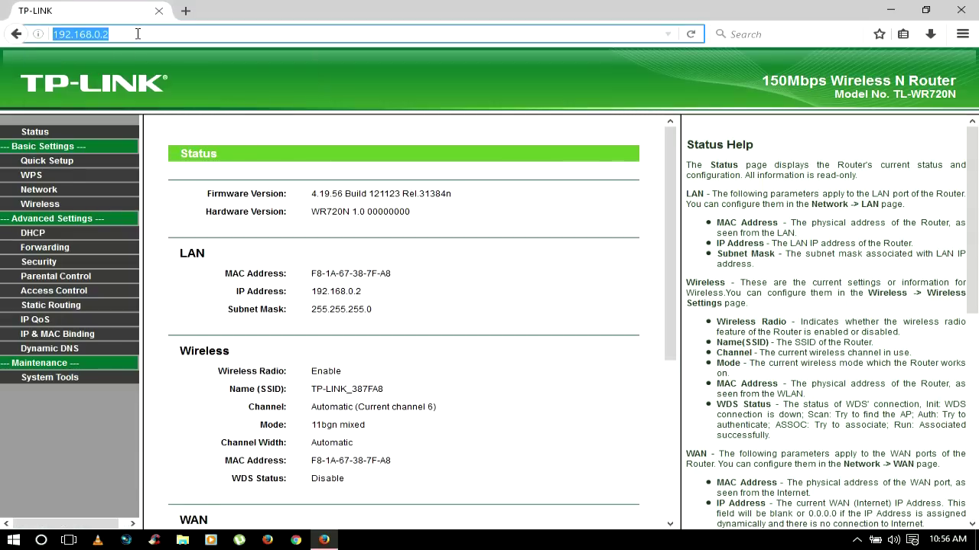
click(44, 206)
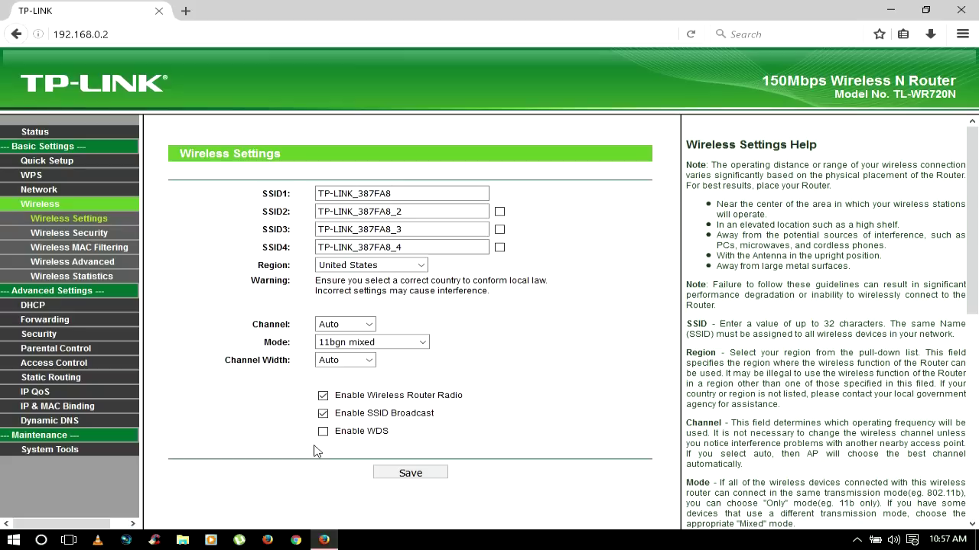
click(320, 432)
scroll(322, 435, down, 2)
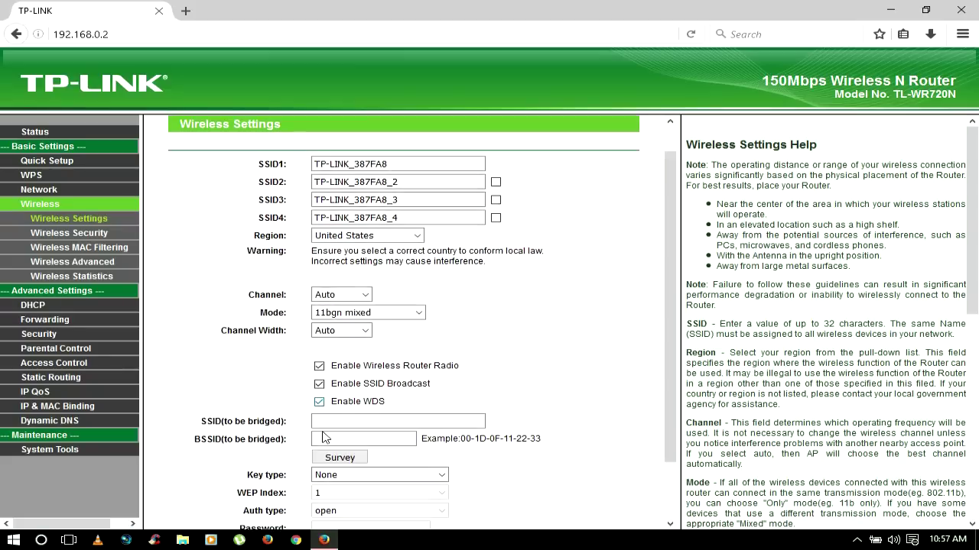
click(339, 409)
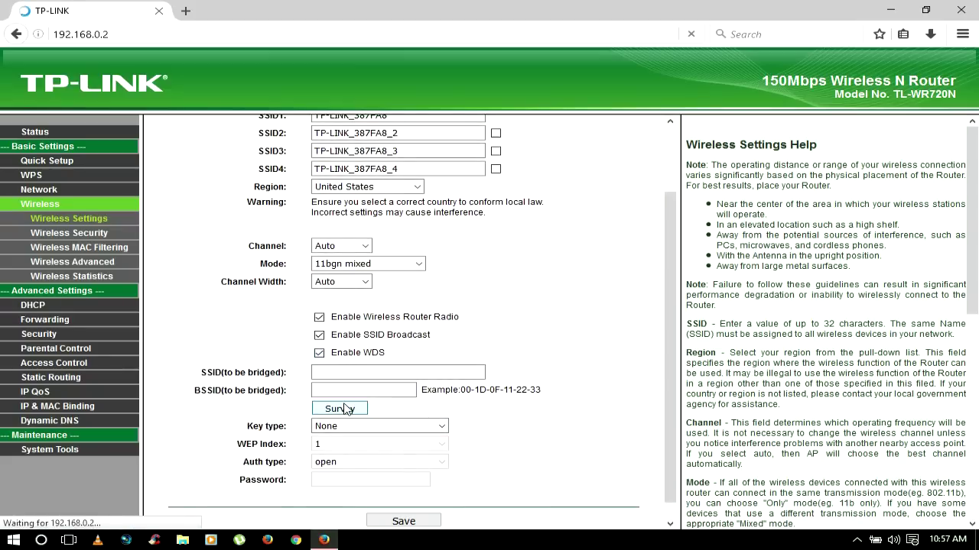
drag(324, 261, 277, 261)
click(427, 264)
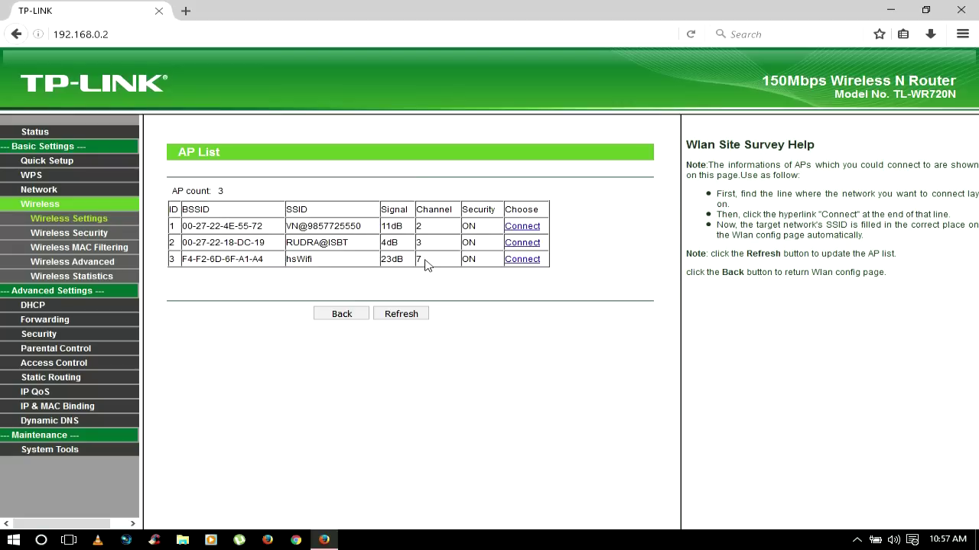
click(524, 261)
Step: Set the wireless channel to 7 and the bridge key type to WPA-PSK/WPA2-PSK
scroll(525, 268, down, 2)
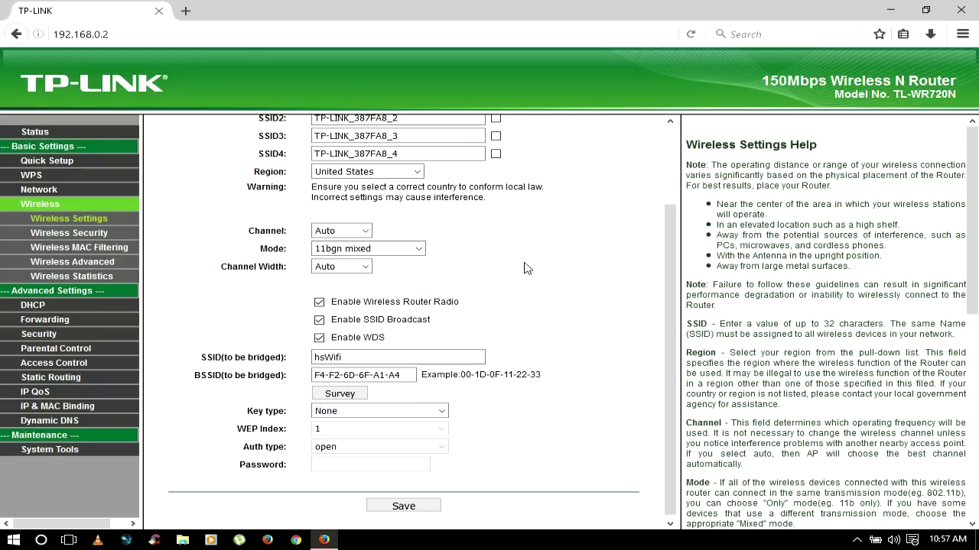
click(316, 230)
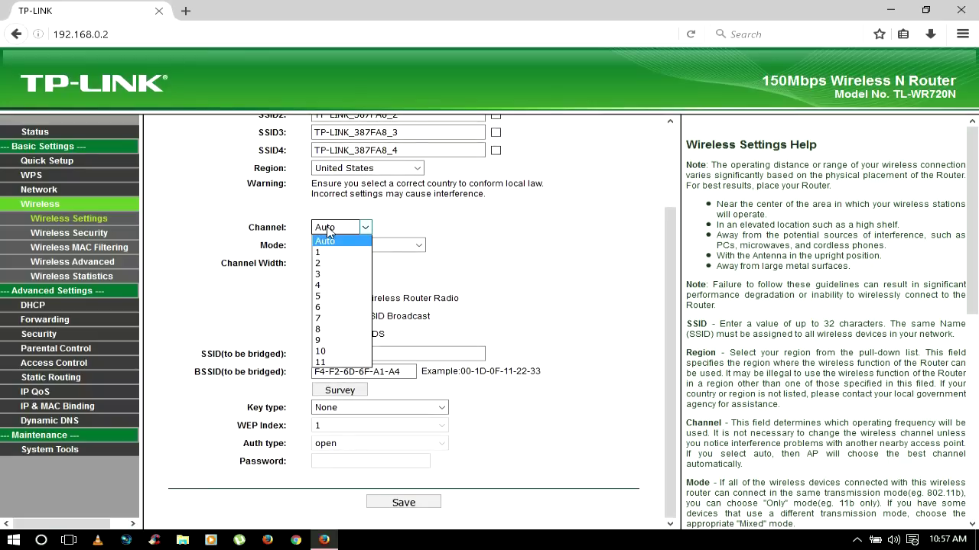
click(328, 320)
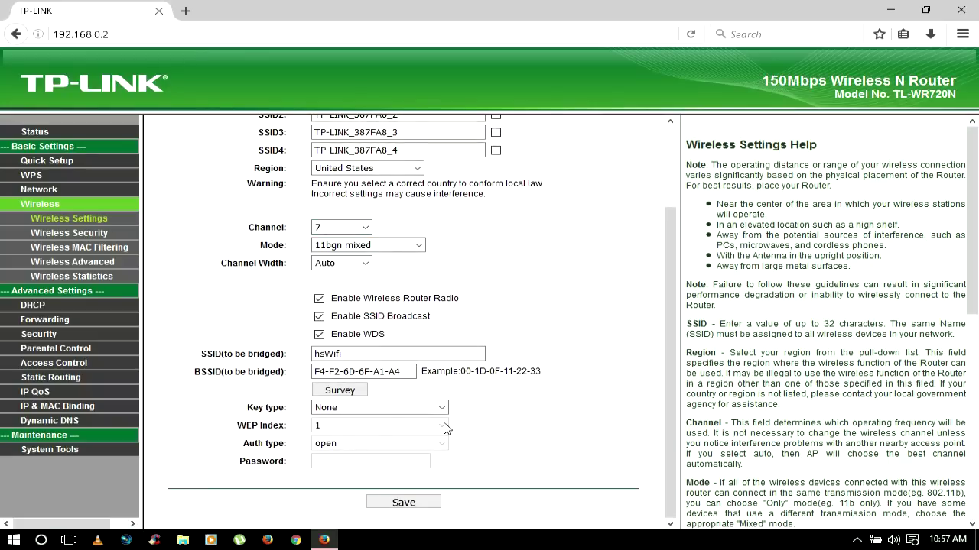
click(367, 409)
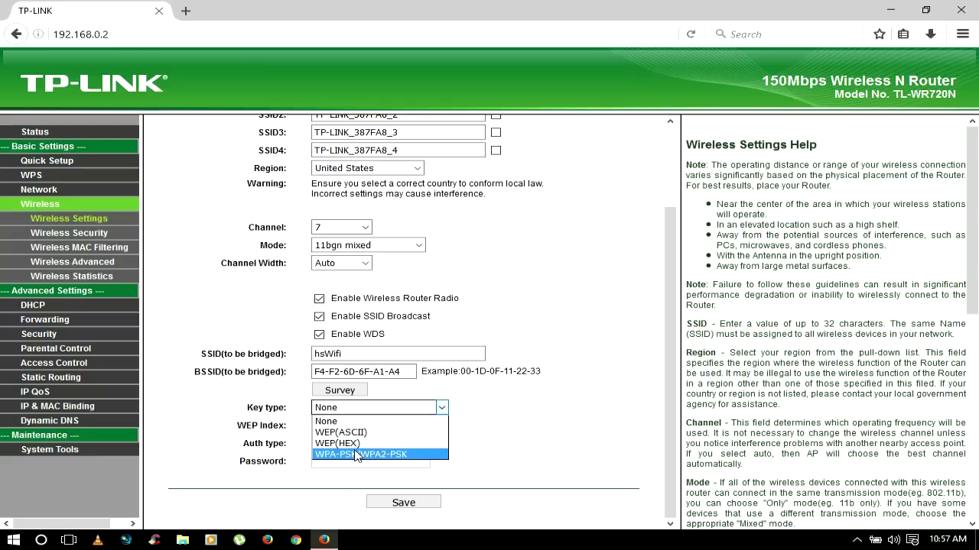
click(356, 456)
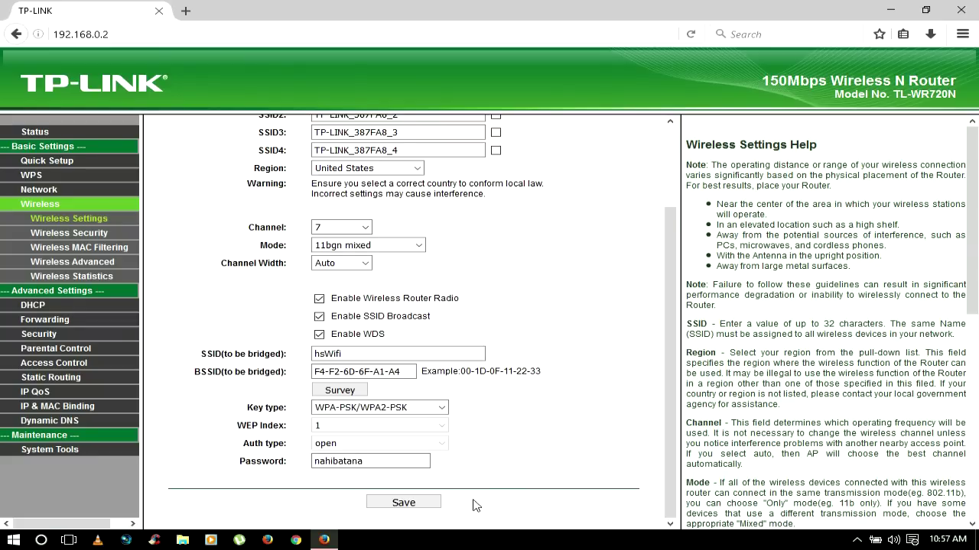
Step: Save the bridge settings and rename the SSID to 'hs wifi 2'
click(403, 504)
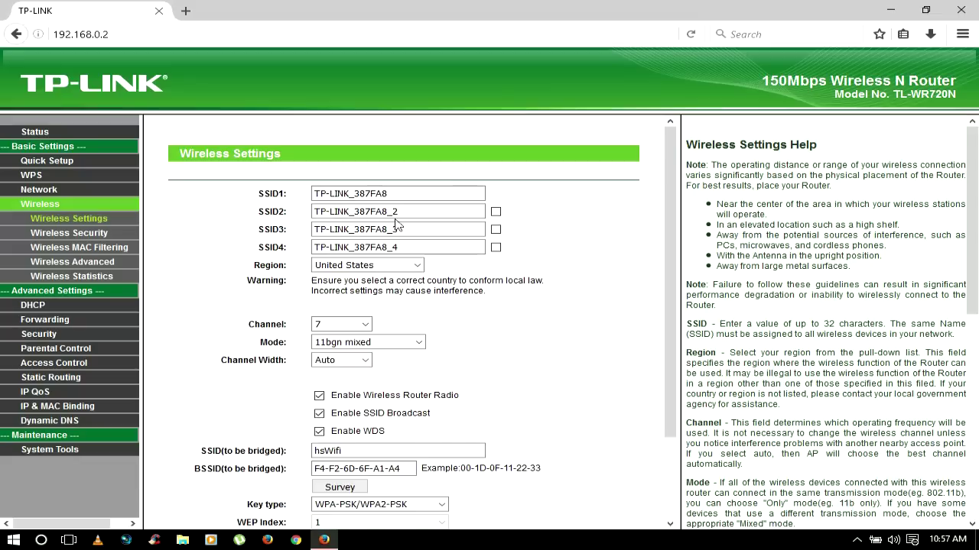
text(hs wifi 2)
scroll(400, 458, down, 3)
click(400, 507)
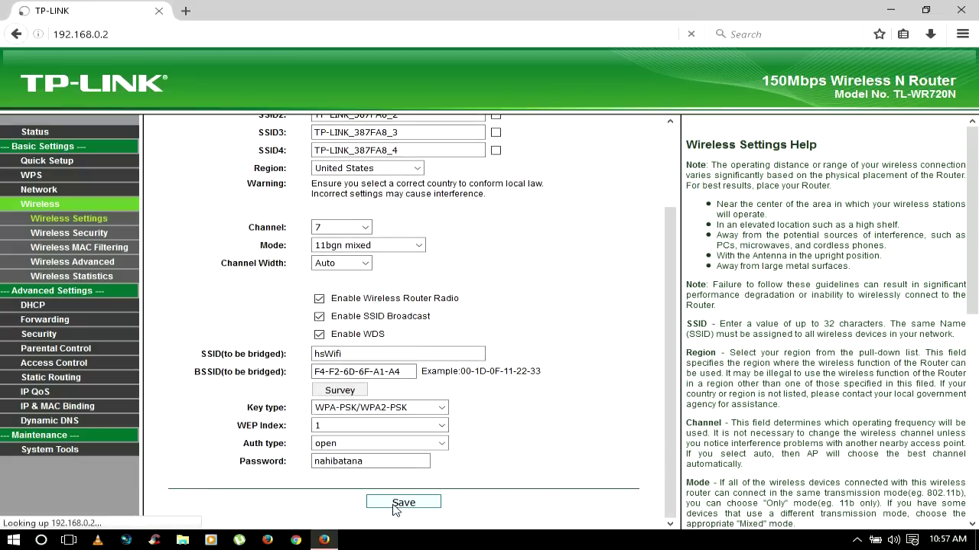
Step: Reboot the router from the System Tools reboot page
scroll(395, 510, down, 2)
click(526, 464)
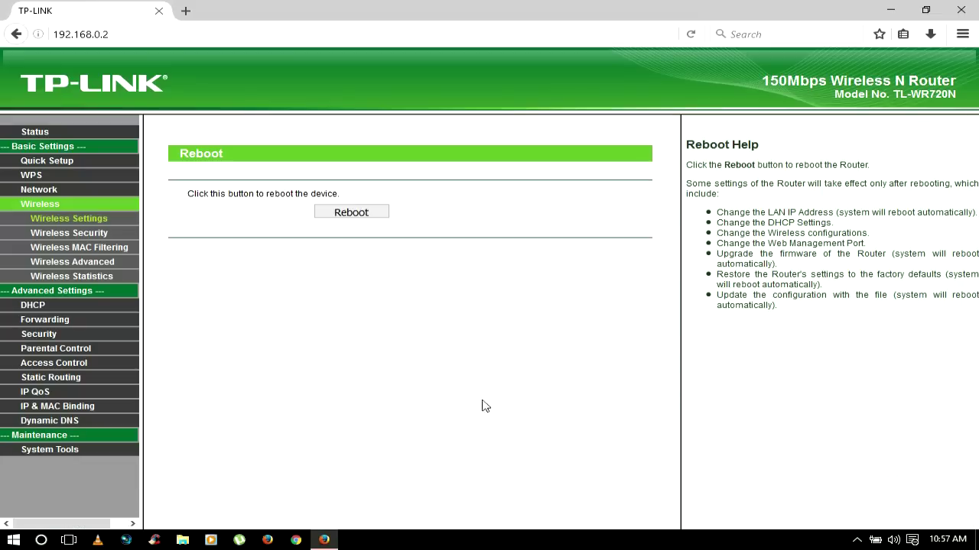
click(351, 211)
click(466, 252)
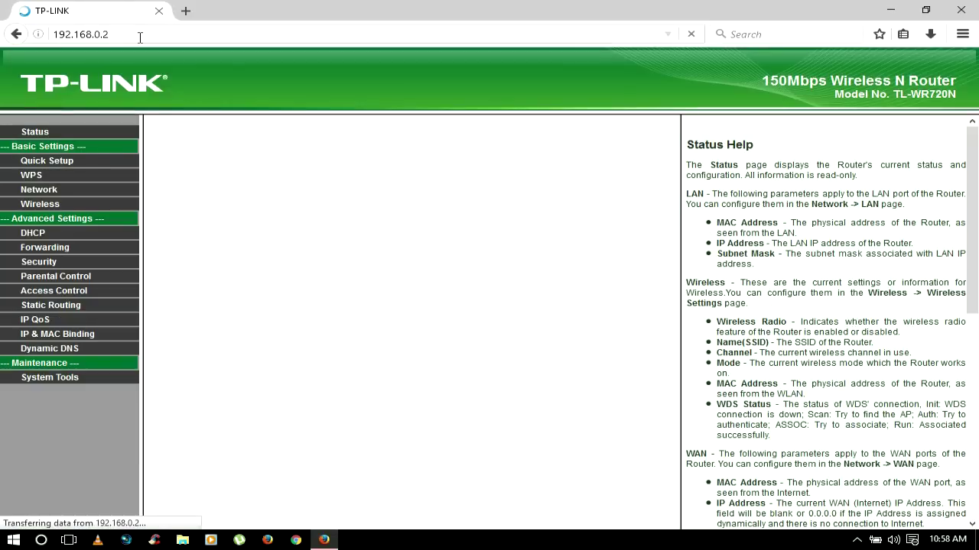
Step: Set Wireless Security to WPA-PSK/WPA2-PSK with a new PSK password and save
click(69, 219)
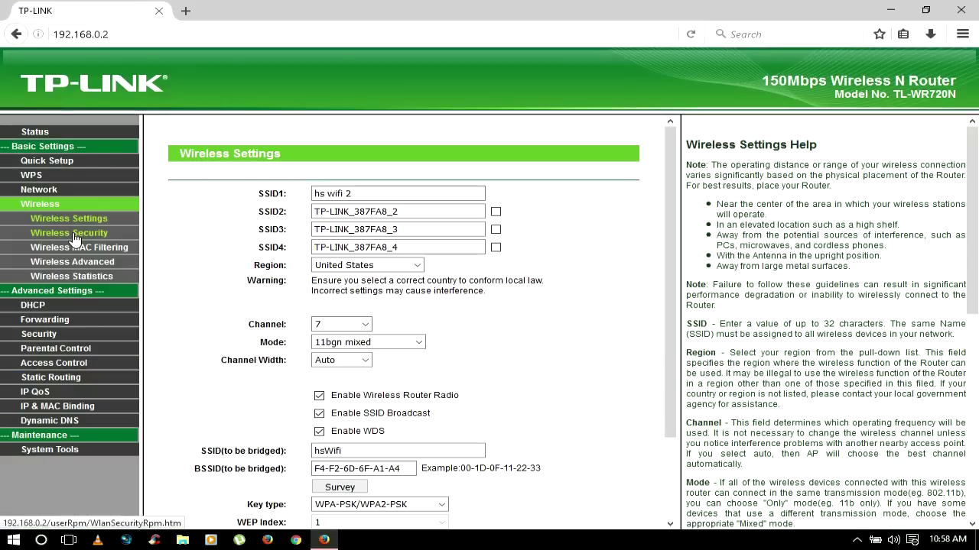
click(98, 233)
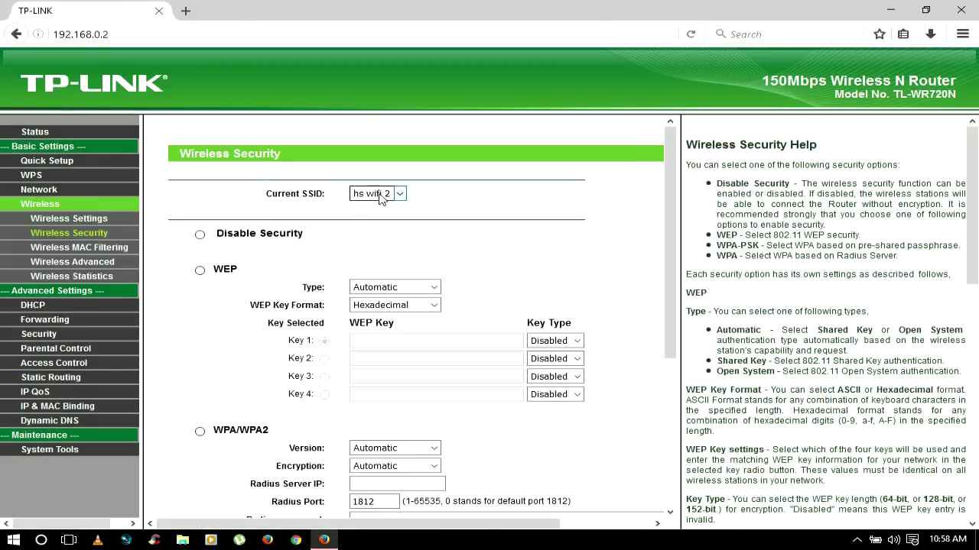
scroll(326, 306, down, 3)
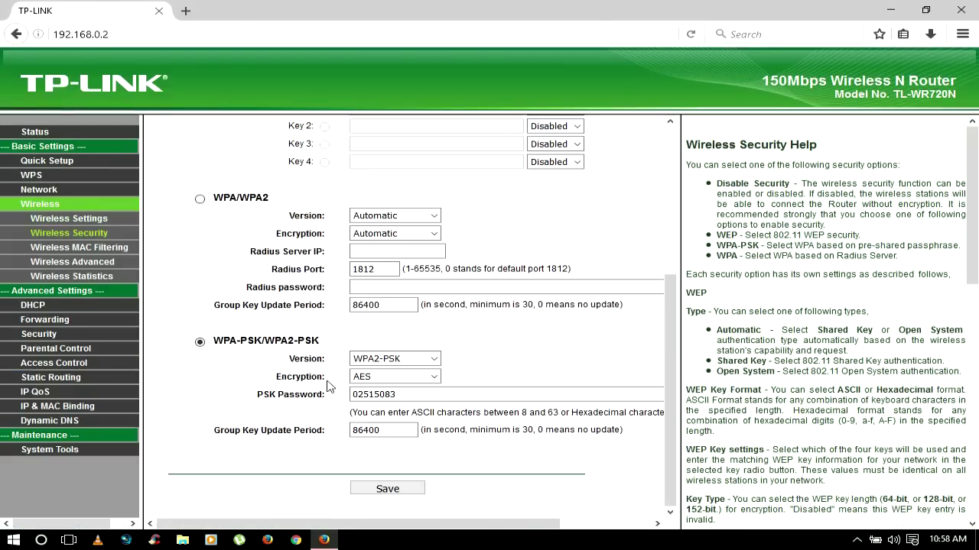
click(200, 342)
click(380, 396)
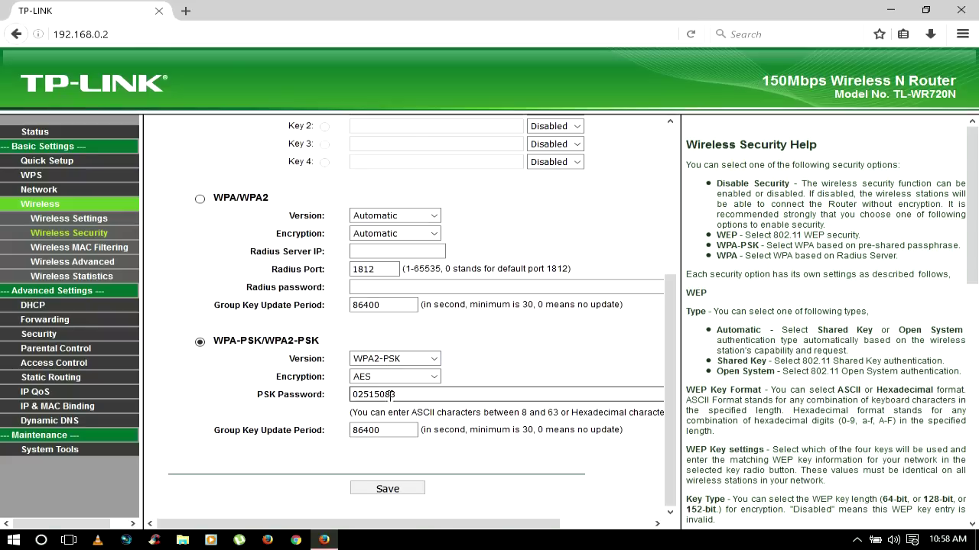
key(ctrl+a)
text(n)
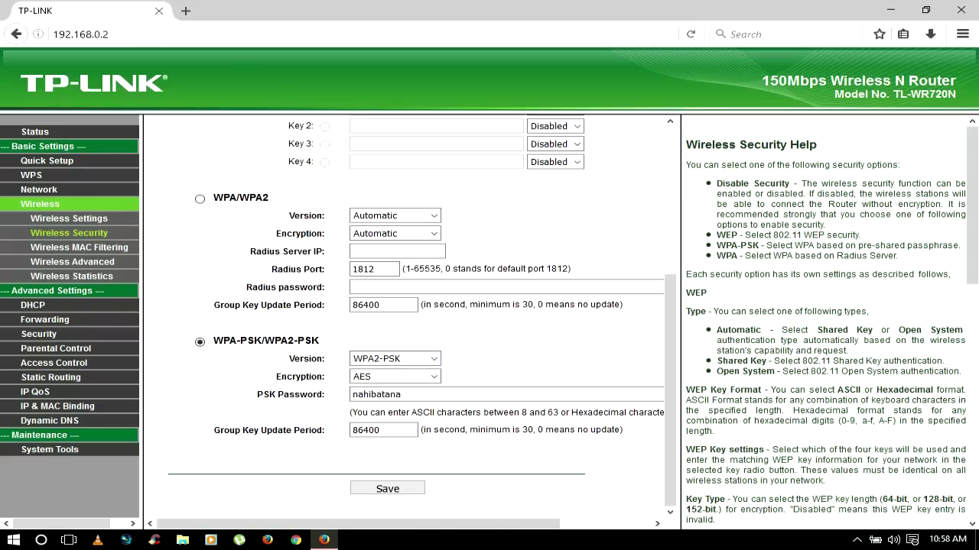
click(387, 489)
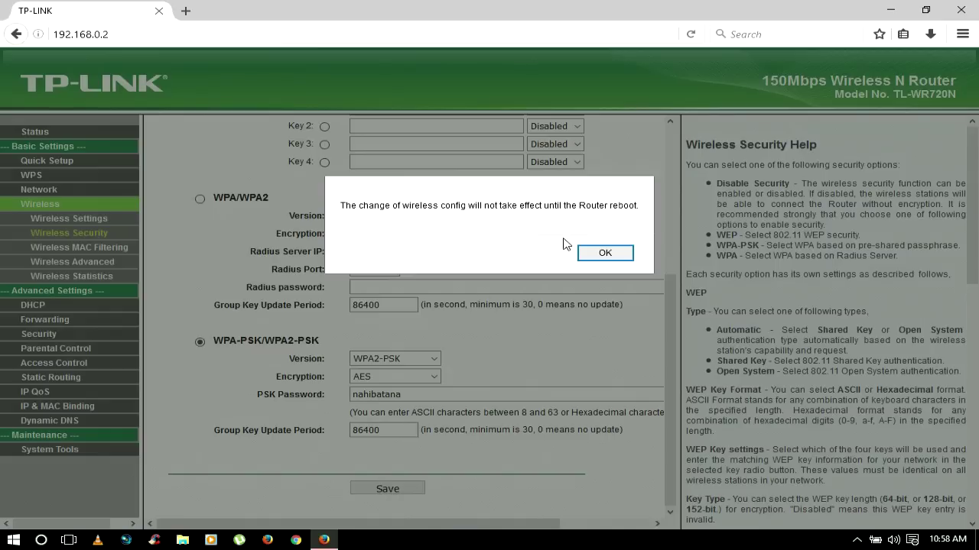
click(603, 253)
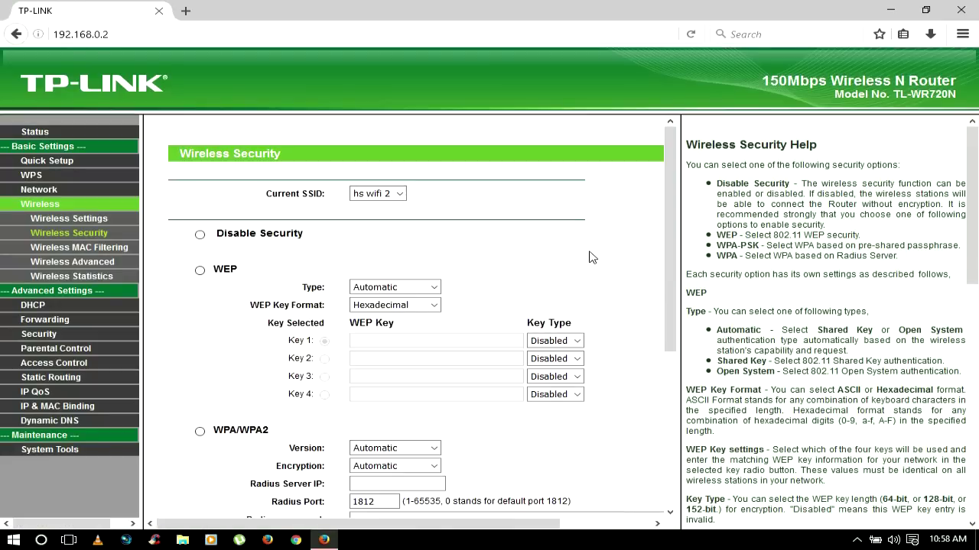
Step: Reboot the router to apply the wireless security changes
scroll(589, 258, down, 10)
click(579, 389)
click(350, 212)
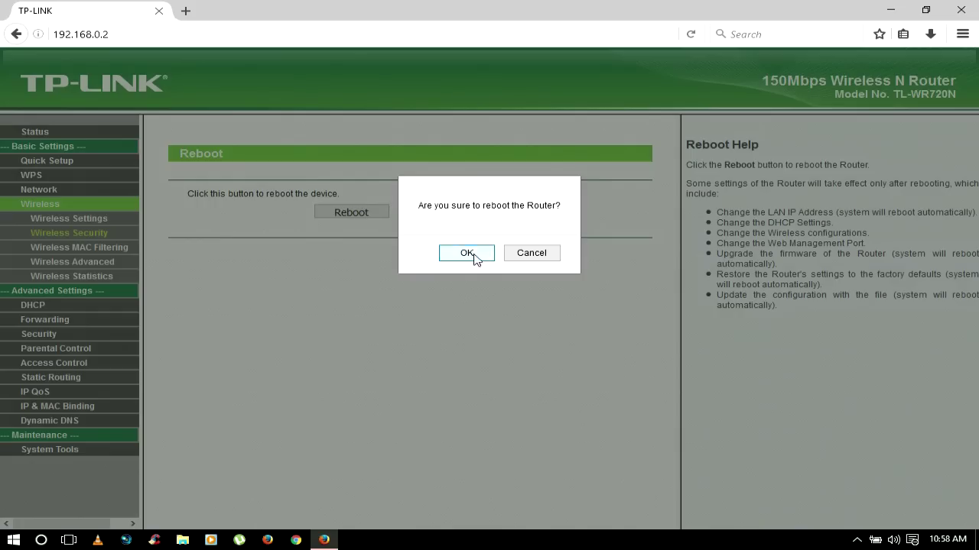
click(464, 253)
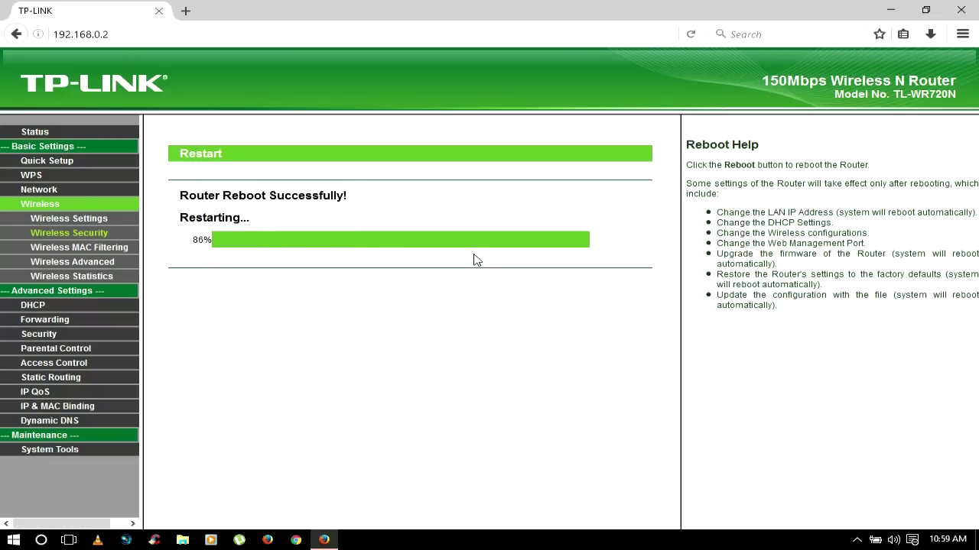
Step: Disable the DHCP server, save, and reboot the router to apply it
click(30, 235)
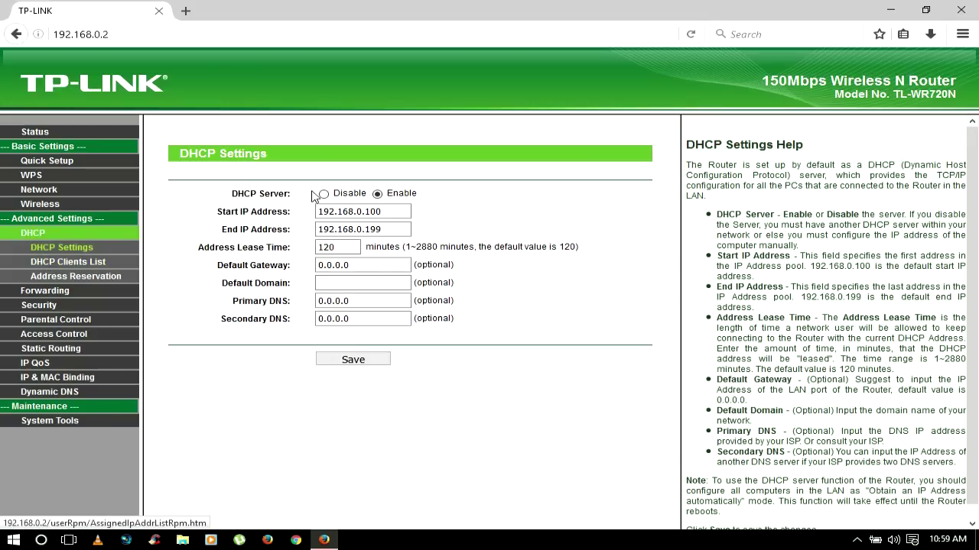
click(325, 194)
click(344, 360)
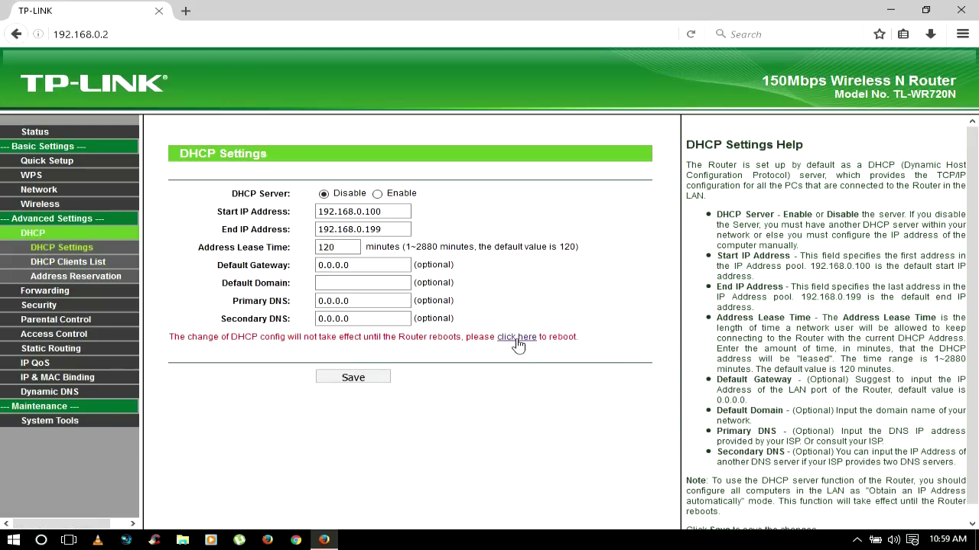
click(517, 338)
click(466, 253)
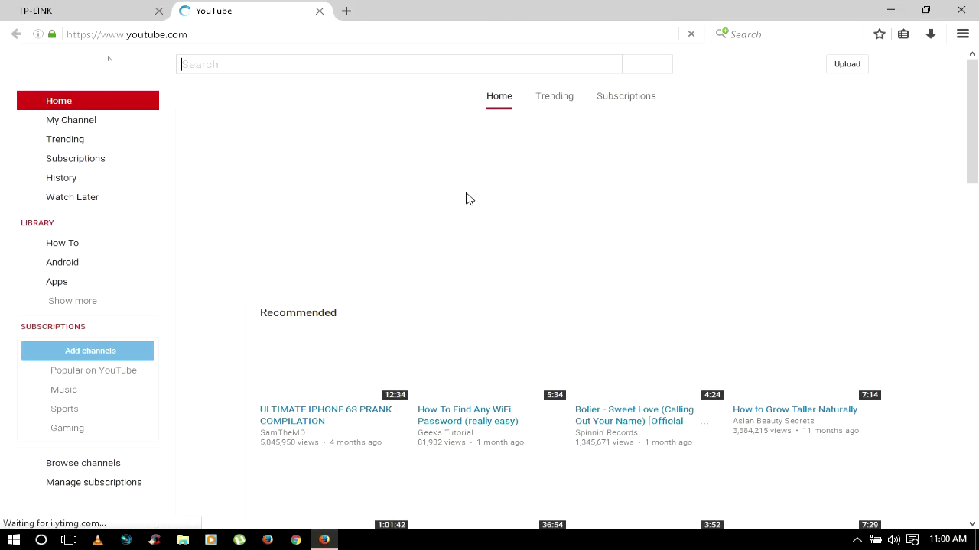
Step: Scroll down the YouTube home page to the Movies and Alan Walker rows
scroll(466, 197, down, 5)
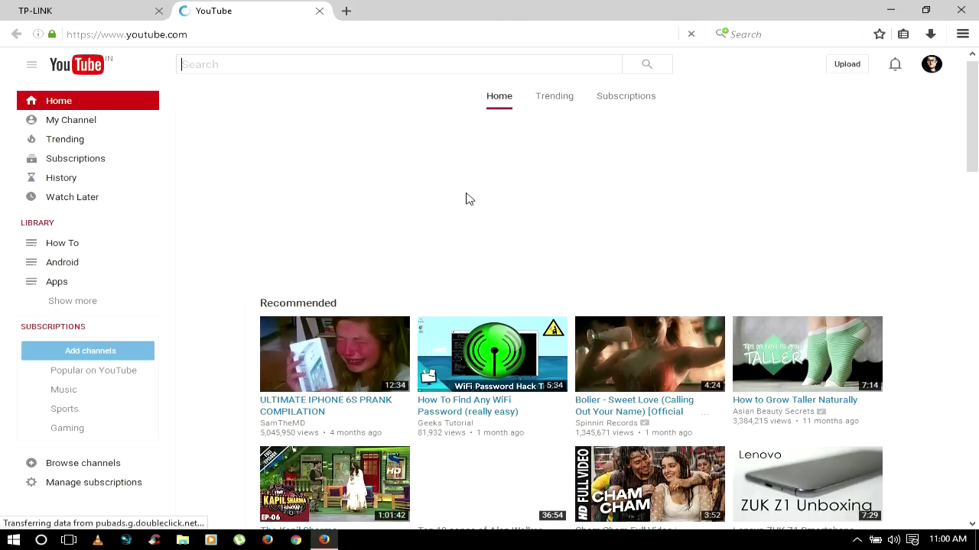
scroll(466, 194, down, 4)
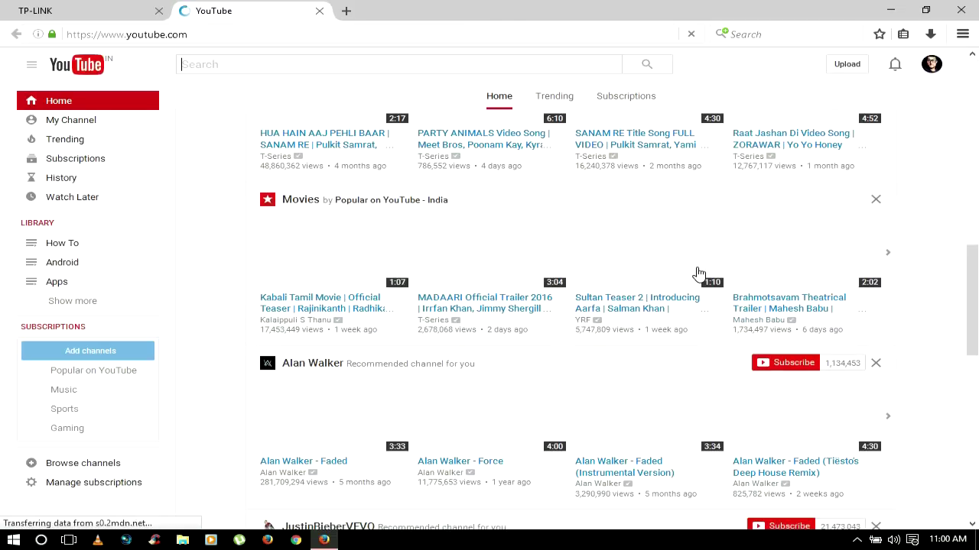